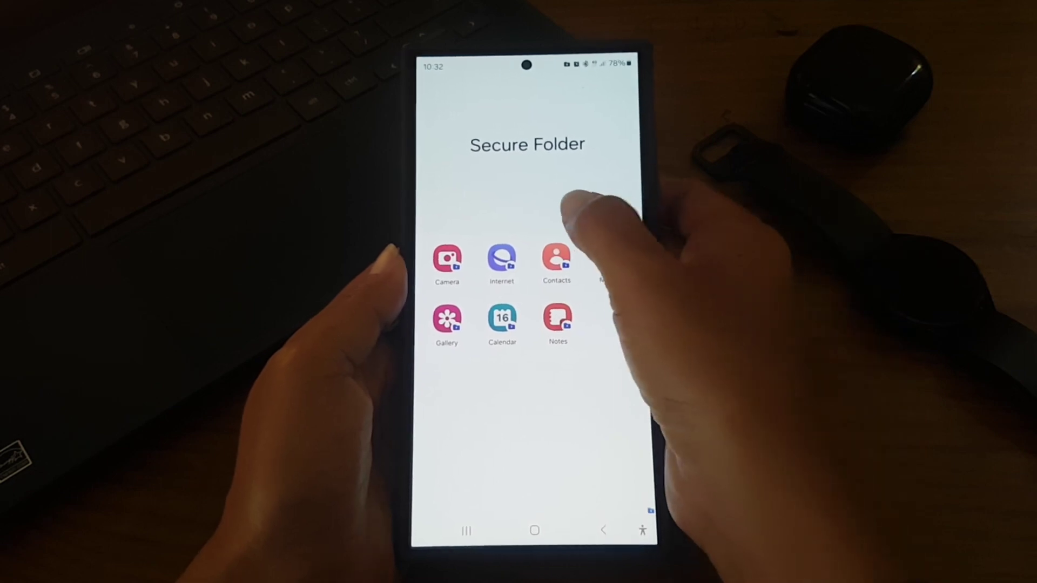
Step: Open Add apps and select WhatsApp from the installed apps list
{"action": "left_click", "coordinate": [576, 214]}
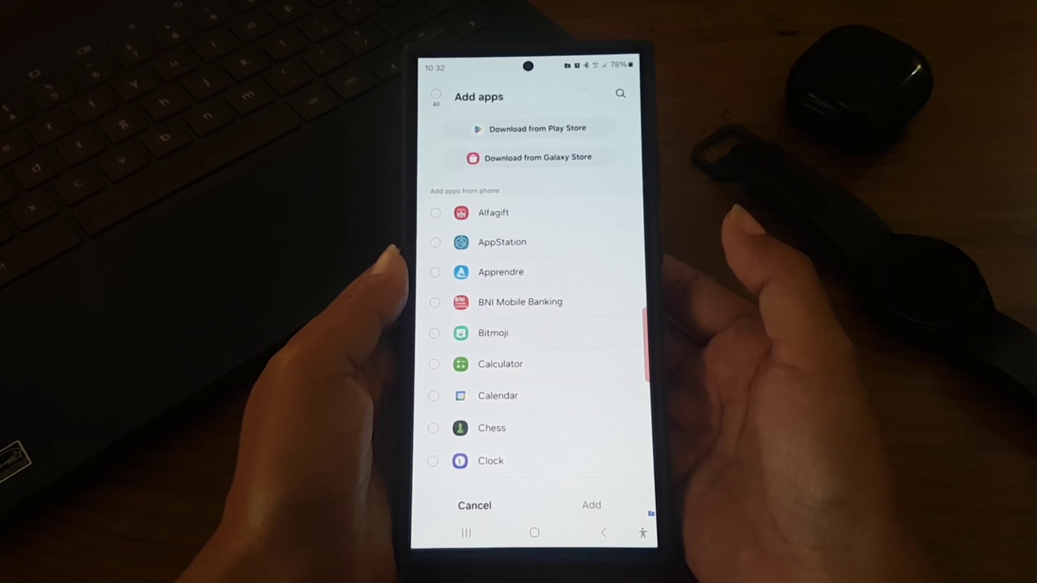
{"action": "scroll", "coordinate": [535, 340], "scroll_direction": "down", "scroll_amount": 10}
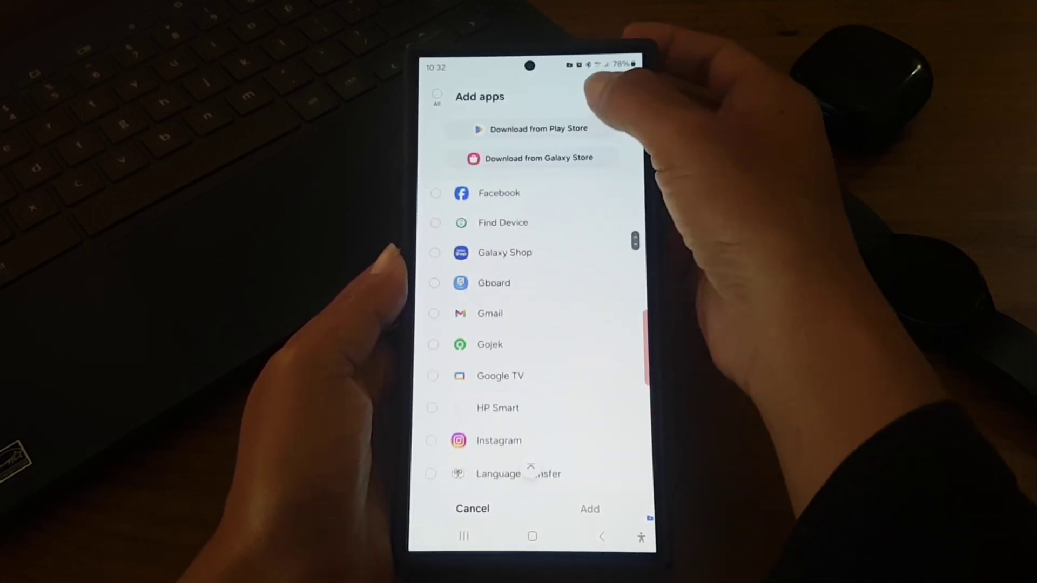
{"action": "scroll", "coordinate": [534, 324], "scroll_direction": "down", "scroll_amount": 5}
{"action": "scroll", "coordinate": [535, 324], "scroll_direction": "down", "scroll_amount": 5}
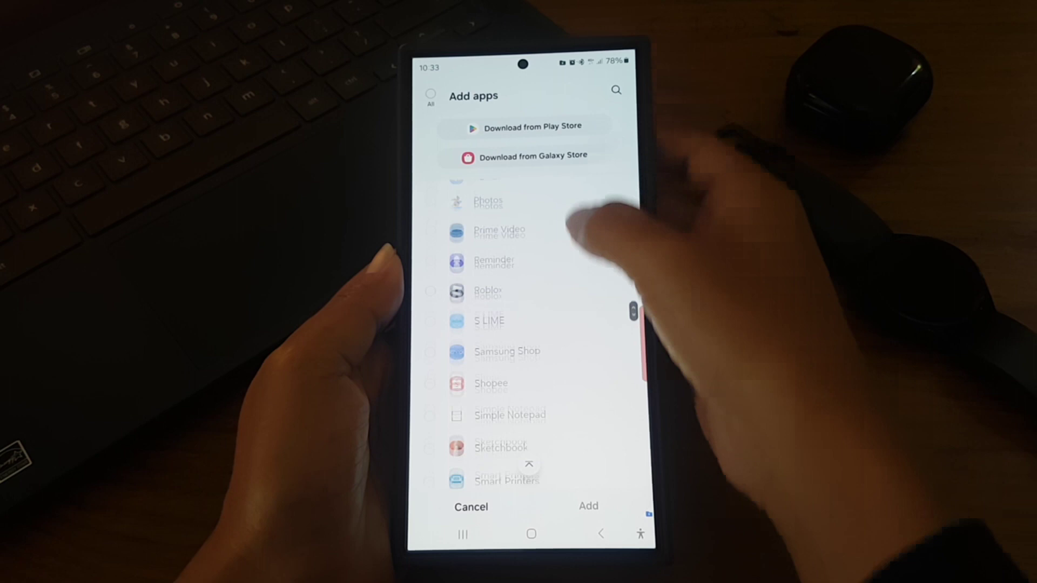
{"action": "scroll", "coordinate": [535, 324], "scroll_direction": "down", "scroll_amount": 5}
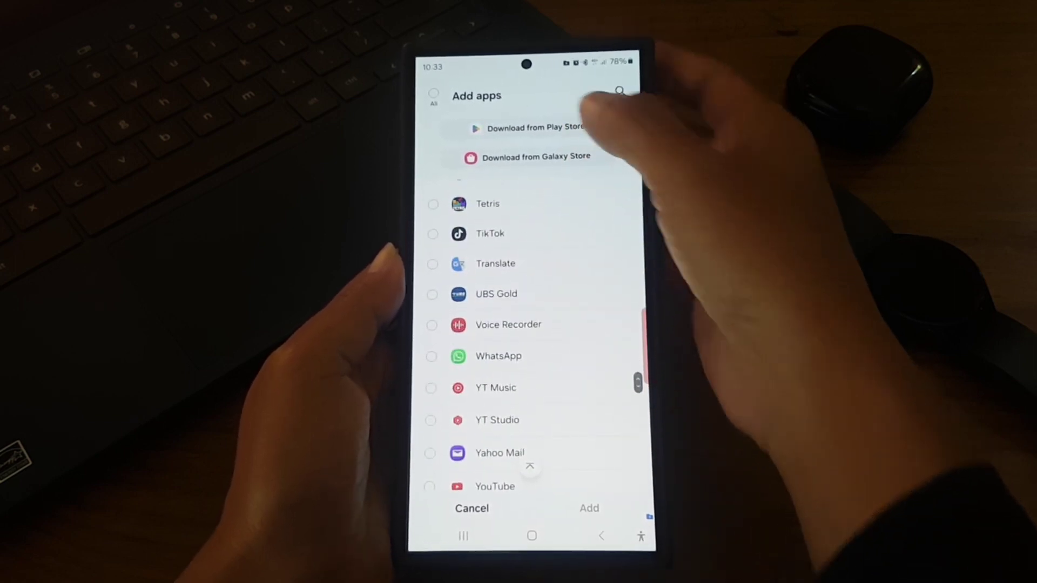
{"action": "left_click", "coordinate": [519, 356]}
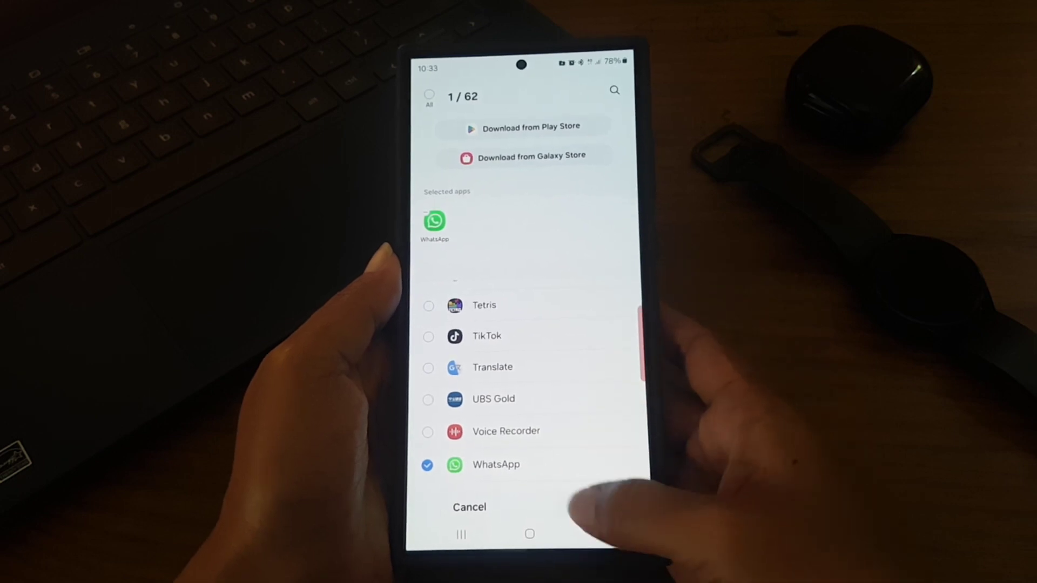
Step: Confirm adding the selected WhatsApp so it appears inside Secure Folder
{"action": "left_click", "coordinate": [590, 508]}
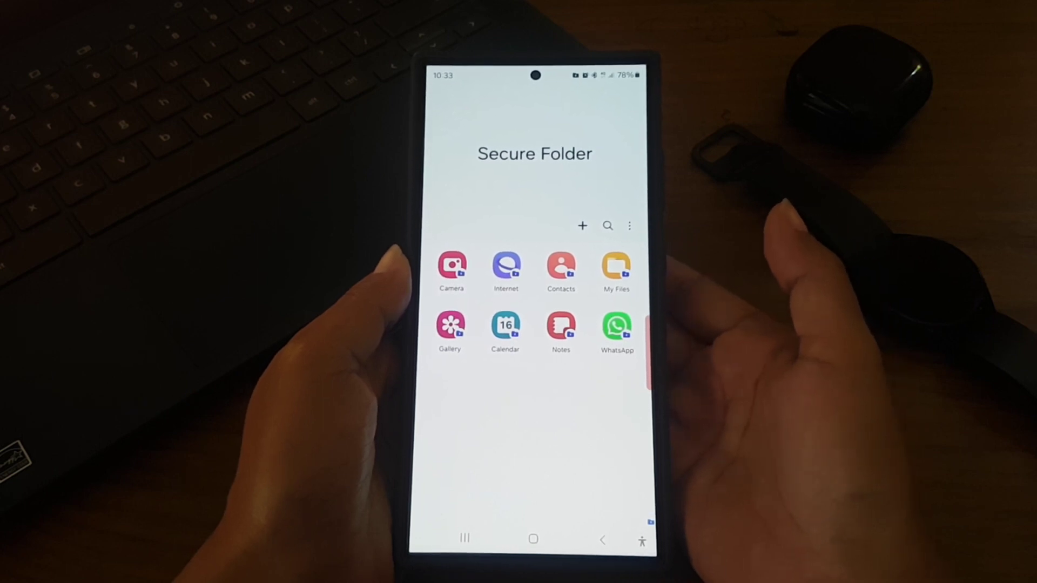
Step: Reopen Add apps to show the Play Store and Galaxy Store download options
{"action": "left_click", "coordinate": [581, 224]}
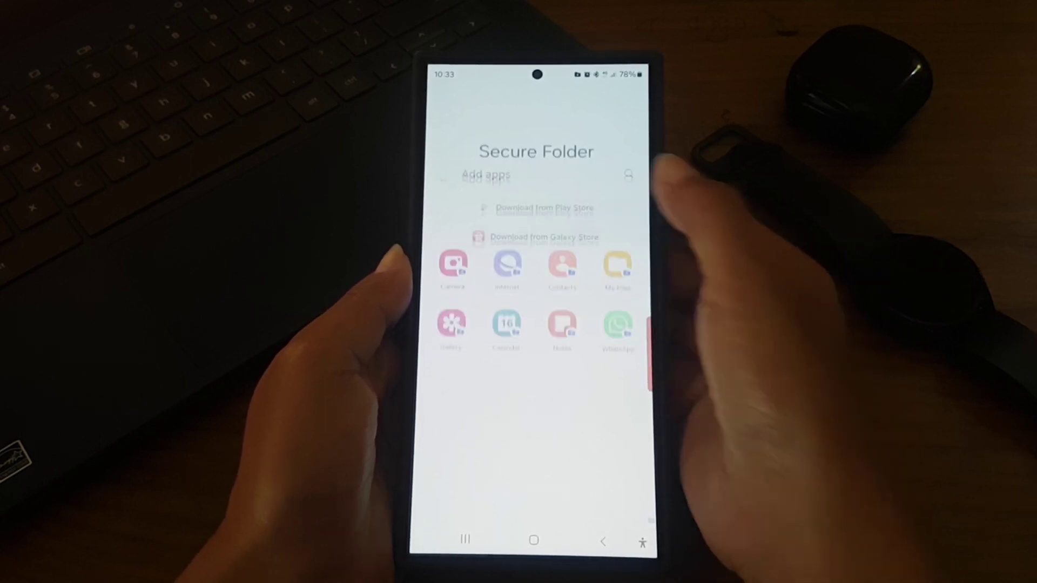